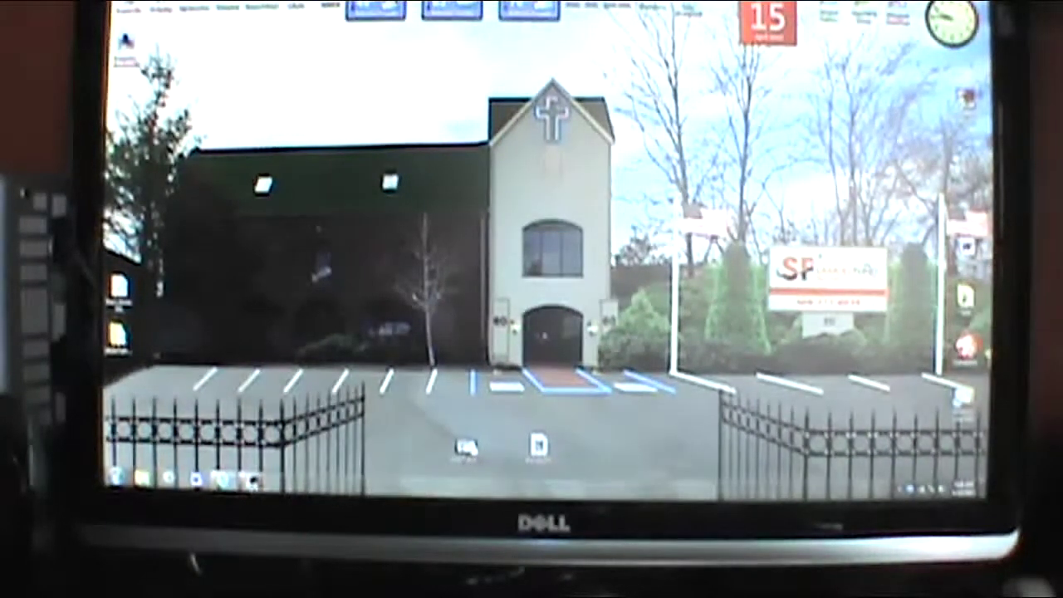
Bring the browser's YouTube channel page with the John Tyler Country Roots banner to full view.
click(273, 432)
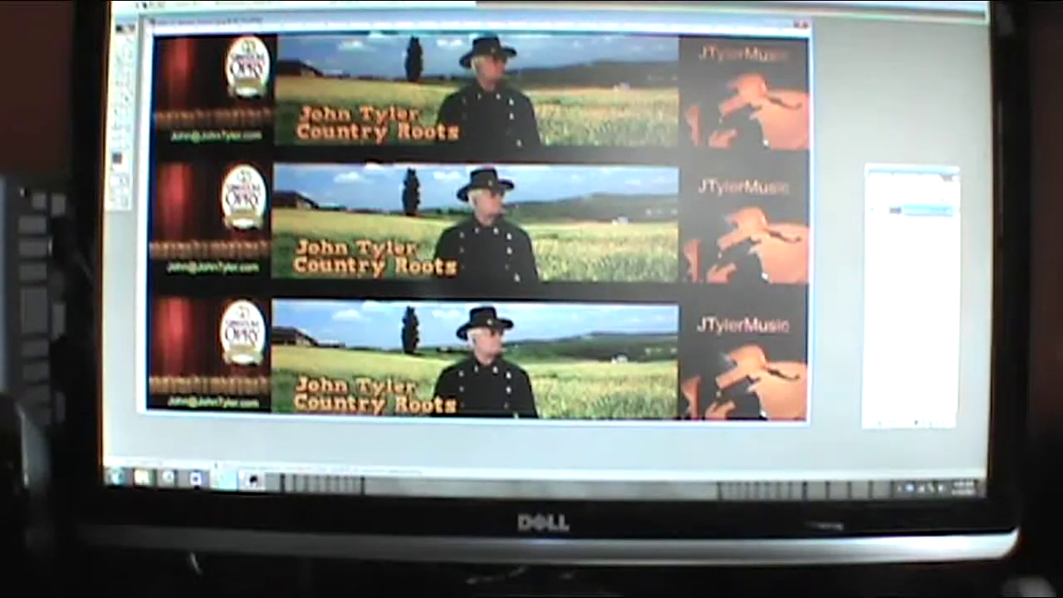
Switch back to the YouTube channel page in the browser.
click(271, 436)
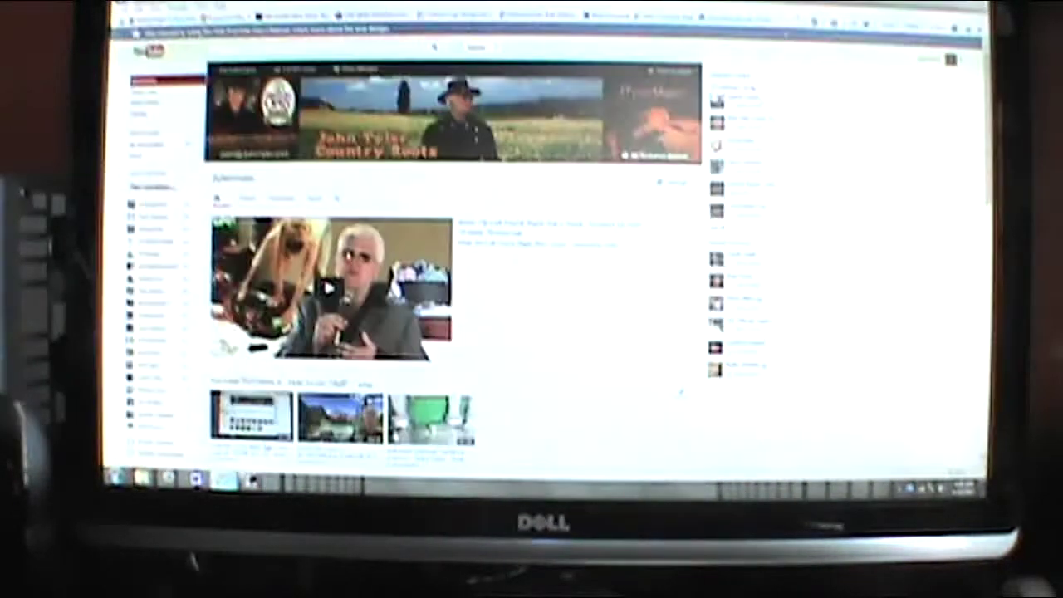